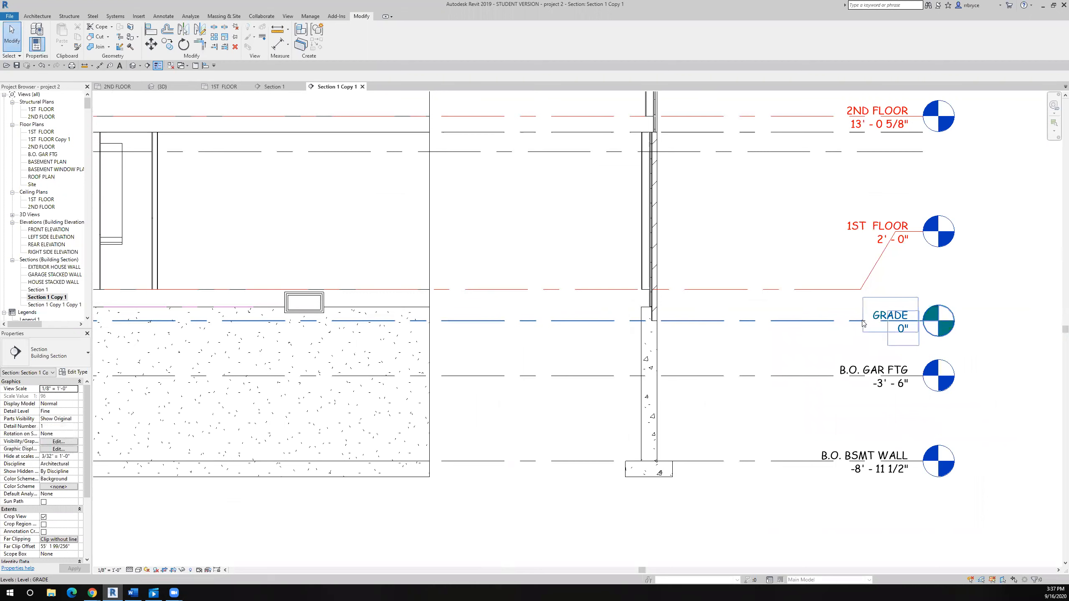
- Close the Section 1 Copy 1 view and all inactive views, keeping only Section 1 open
{"action": "scroll", "coordinate": [845, 348], "scroll_direction": "down", "scroll_amount": 5}
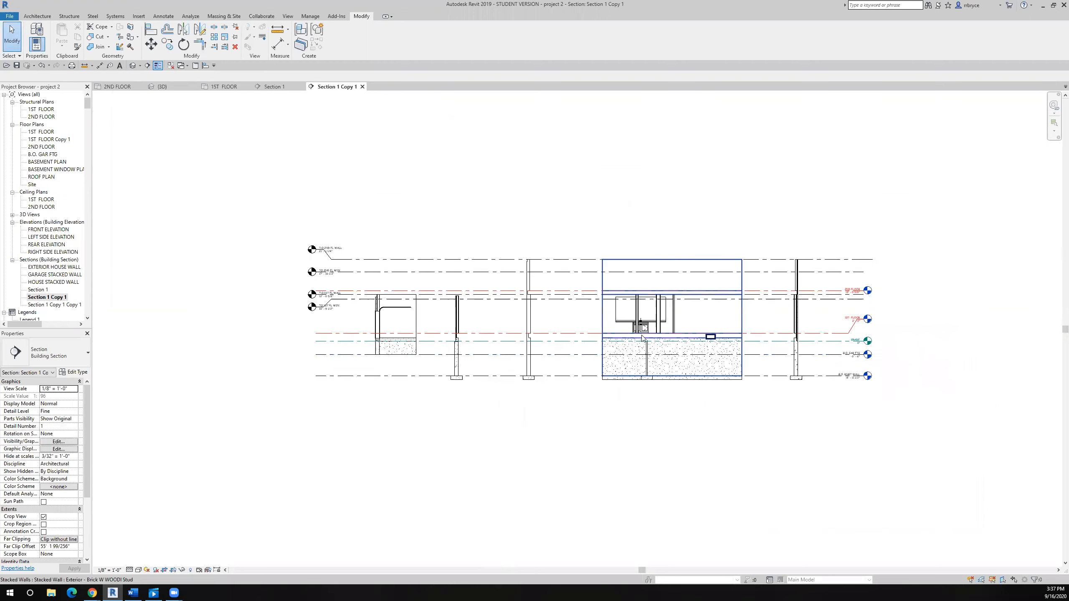
{"action": "scroll", "coordinate": [643, 338], "scroll_direction": "up", "scroll_amount": 5}
{"action": "scroll", "coordinate": [643, 339], "scroll_direction": "down", "scroll_amount": 5}
{"action": "left_click", "coordinate": [362, 87]}
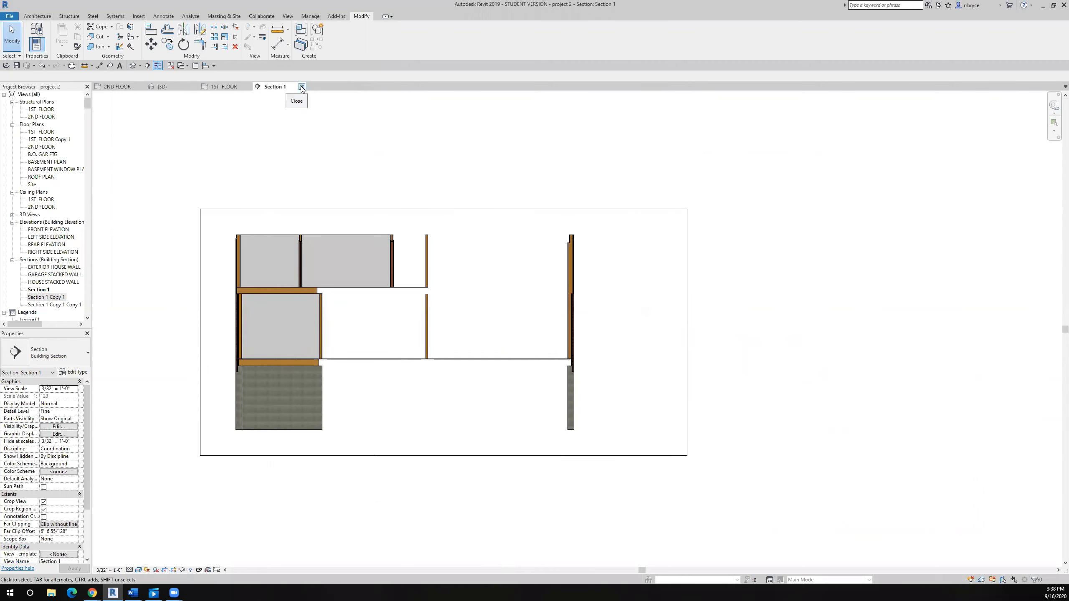
{"action": "left_click", "coordinate": [171, 65]}
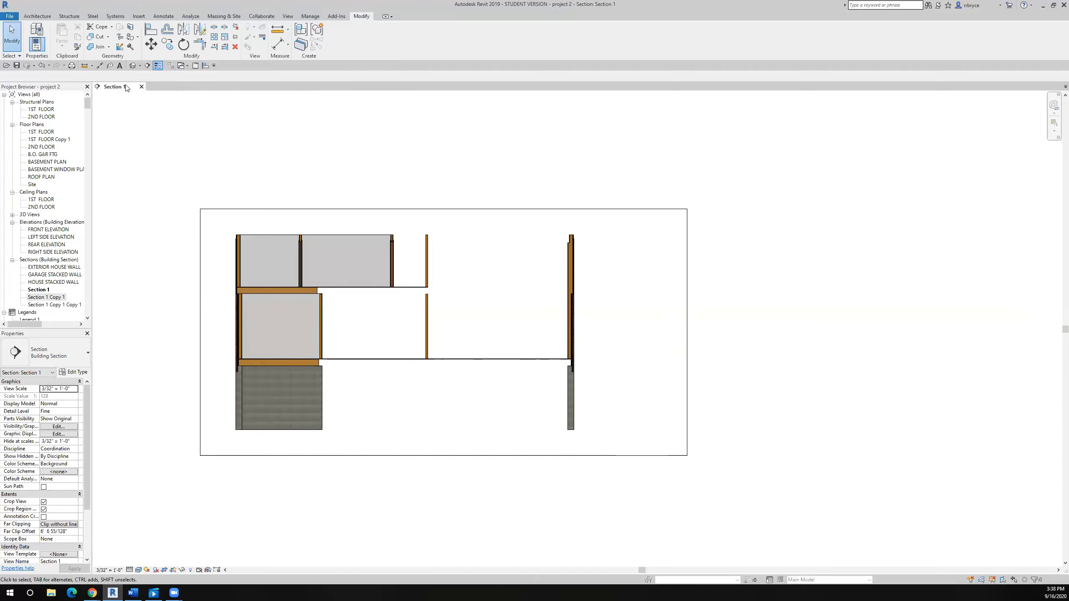
- Open the Section 1 Copy 1 view and examine the GRADE level relative to the foundation and floor levels
{"action": "double_click", "coordinate": [50, 298]}
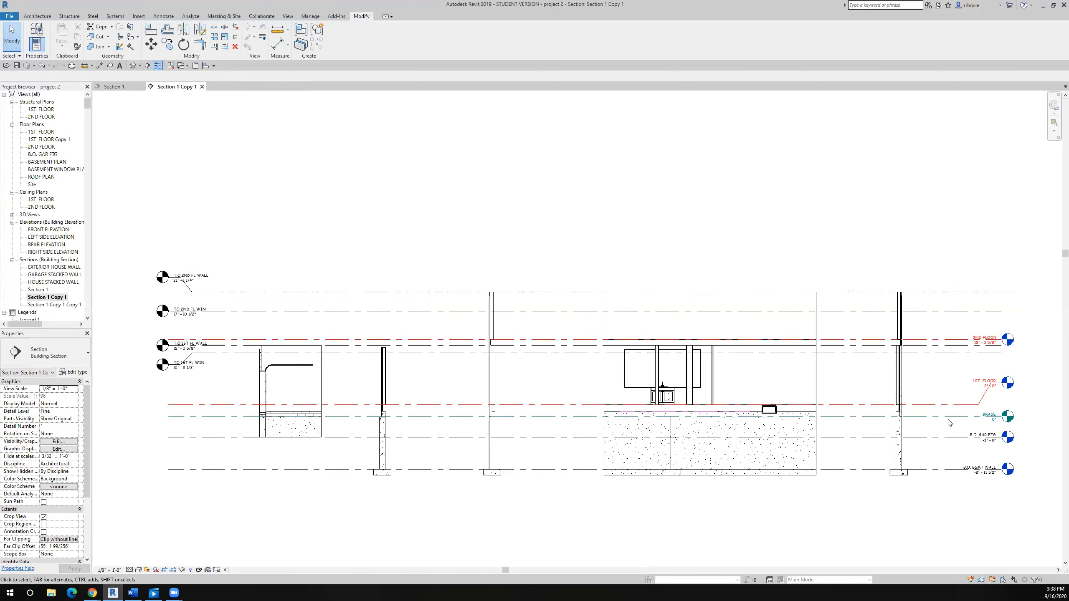
{"action": "scroll", "coordinate": [949, 415], "scroll_direction": "up", "scroll_amount": 5}
{"action": "middle_click_drag", "start_coordinate": [929, 396], "coordinate": [785, 261]}
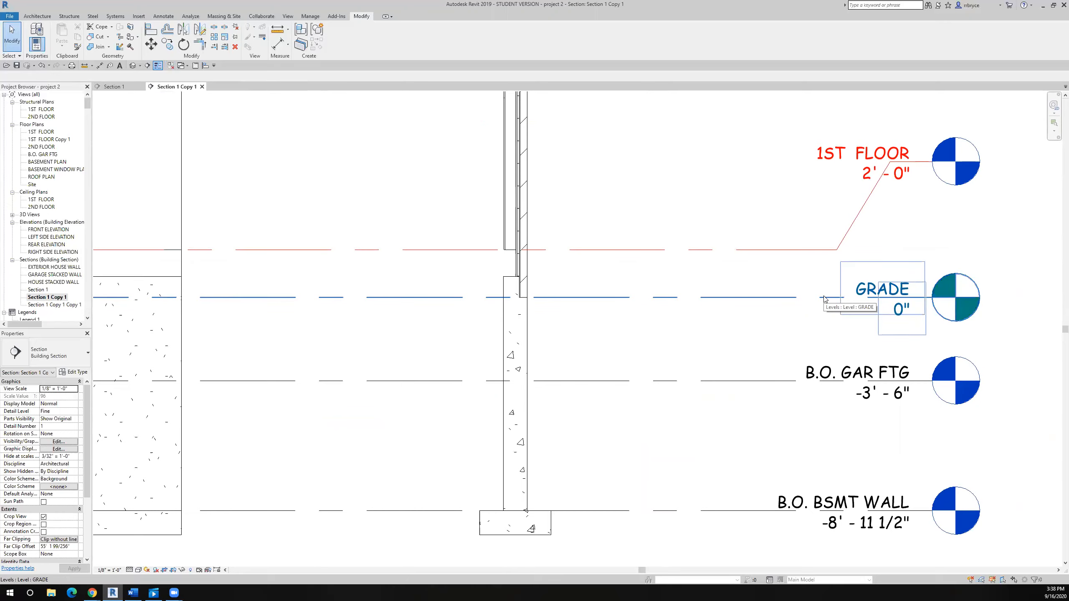
{"action": "scroll", "coordinate": [825, 299], "scroll_direction": "down", "scroll_amount": 8}
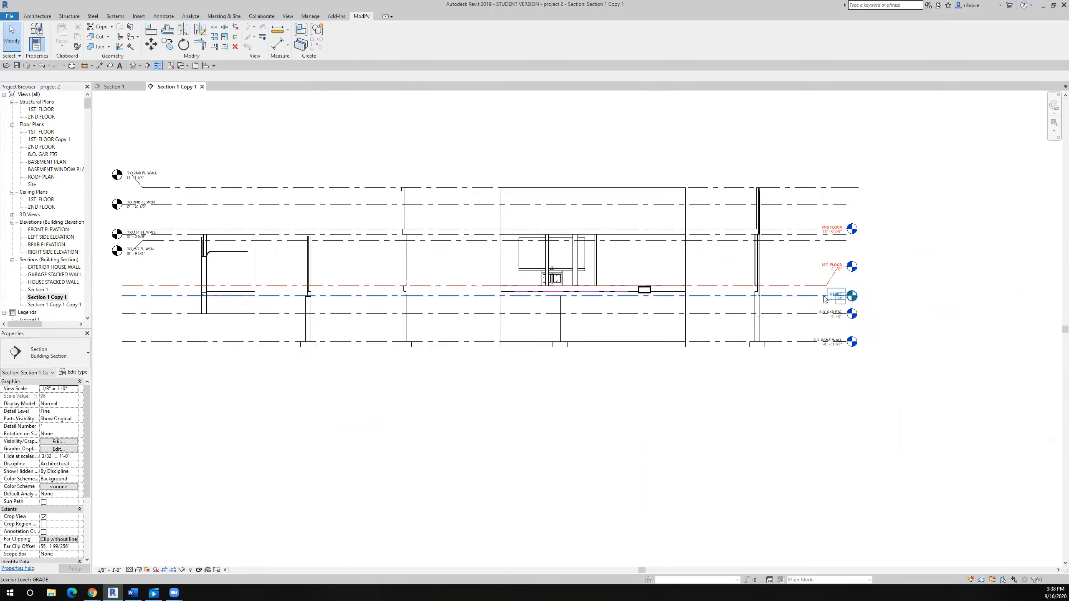
- Switch to the Section 1 view, open the 1ST FLOOR floor plan and look at the house layout
{"action": "left_click", "coordinate": [118, 87]}
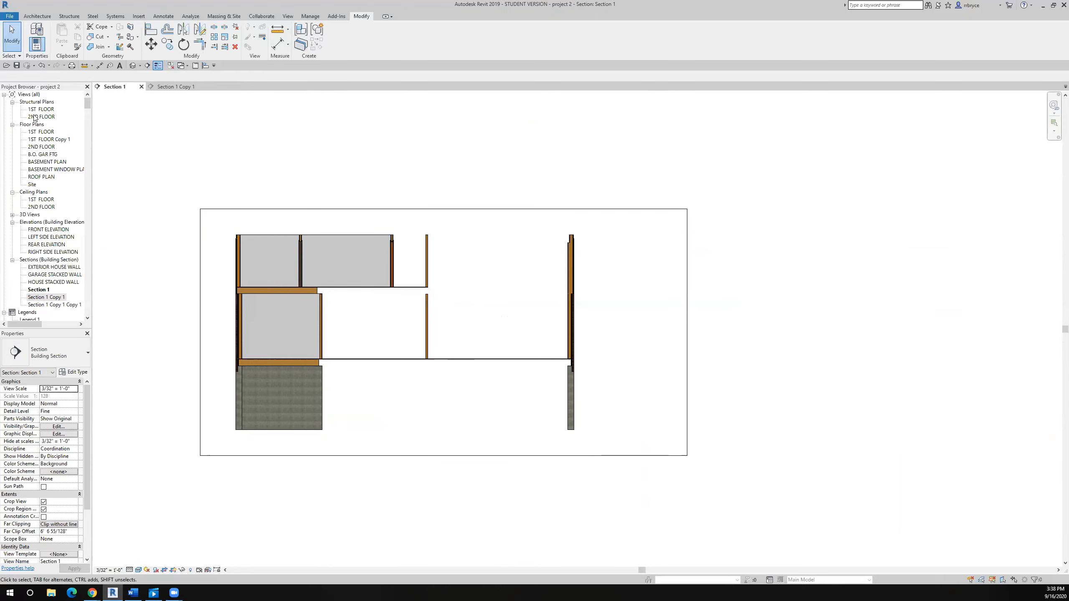
{"action": "double_click", "coordinate": [40, 132]}
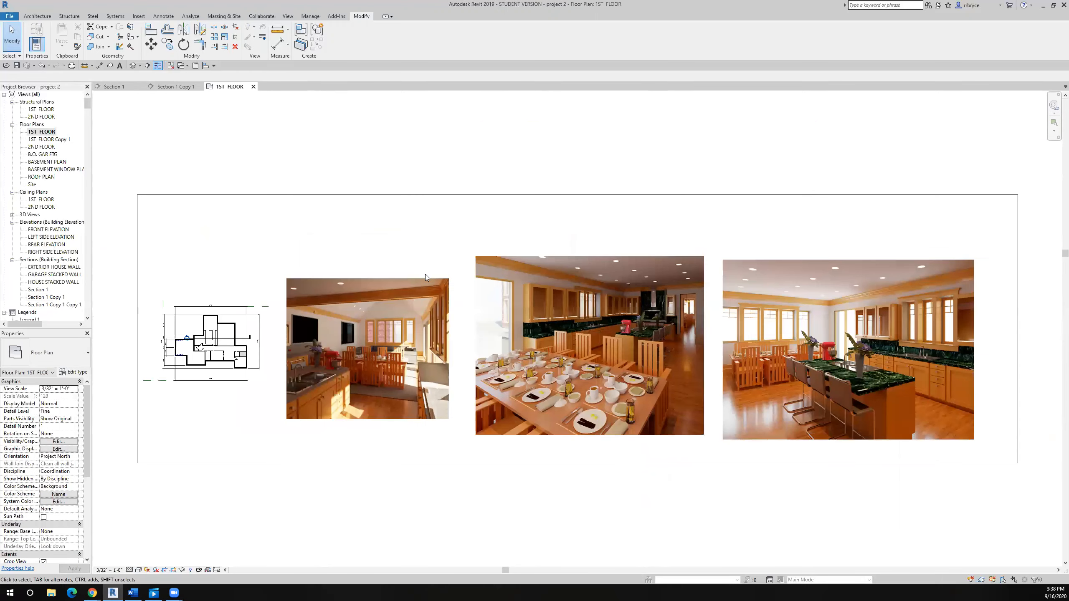
{"action": "middle_click_drag", "start_coordinate": [240, 289], "coordinate": [461, 215]}
{"action": "scroll", "coordinate": [461, 216], "scroll_direction": "up", "scroll_amount": 3}
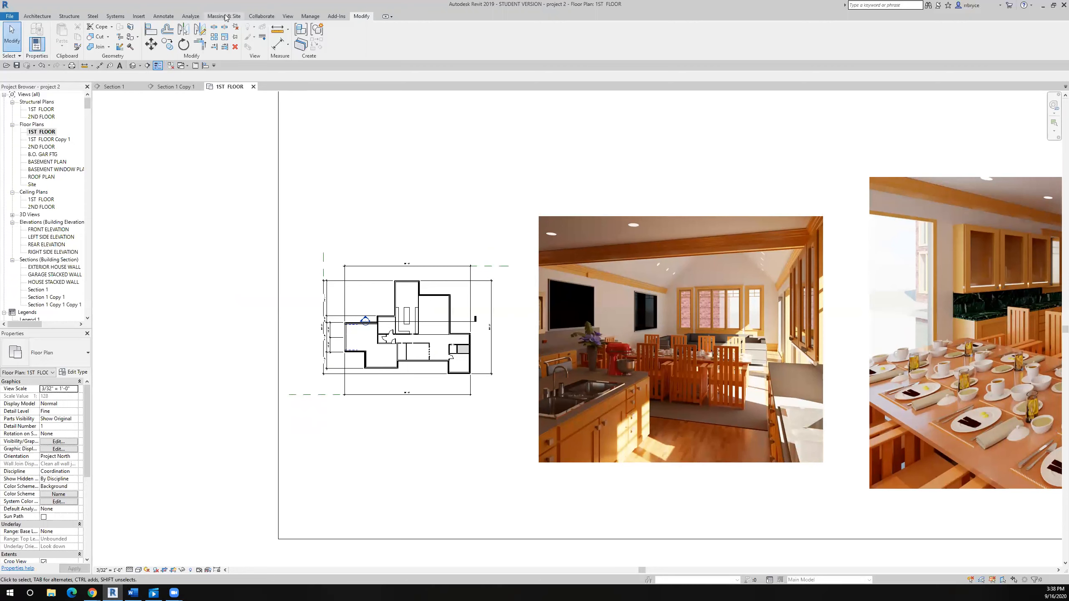
- Open the Site floor plan and bring the whole house outline into view
{"action": "double_click", "coordinate": [31, 185]}
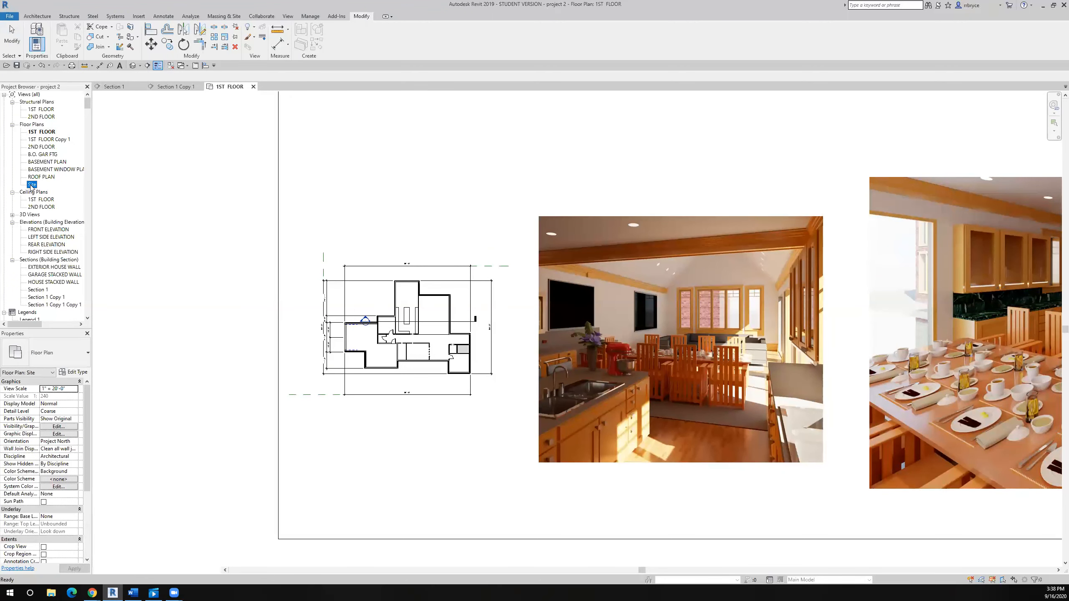
{"action": "scroll", "coordinate": [576, 338], "scroll_direction": "down", "scroll_amount": 2}
{"action": "middle_click_drag", "start_coordinate": [581, 310], "coordinate": [471, 263]}
{"action": "middle_click_drag", "start_coordinate": [636, 344], "coordinate": [513, 236]}
{"action": "scroll", "coordinate": [619, 314], "scroll_direction": "up", "scroll_amount": 3}
{"action": "scroll", "coordinate": [620, 317], "scroll_direction": "up", "scroll_amount": 5}
{"action": "scroll", "coordinate": [565, 268], "scroll_direction": "down", "scroll_amount": 3}
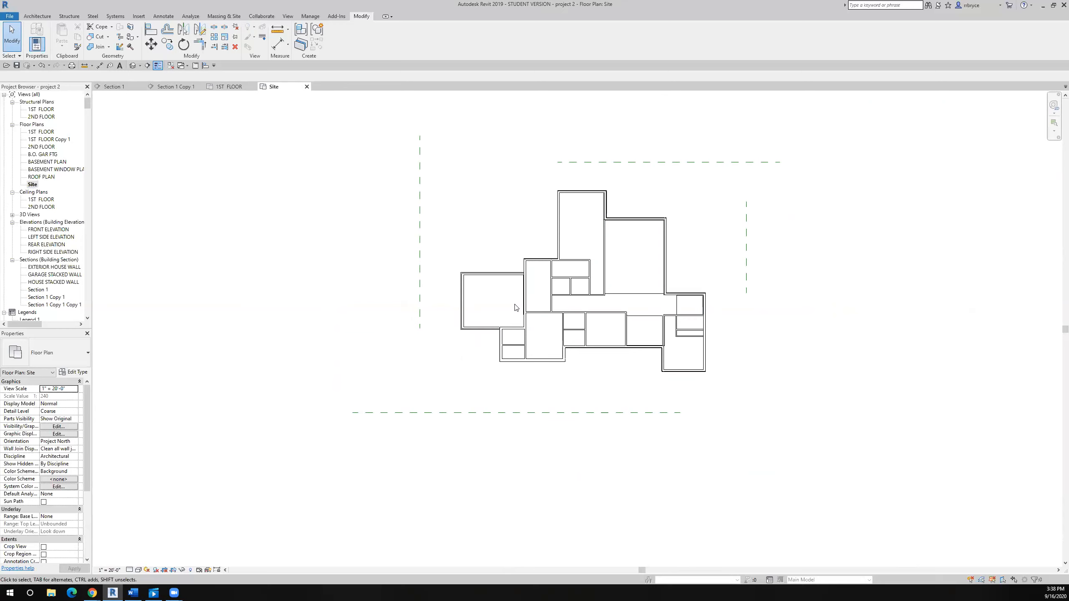
{"action": "key", "text": "v"}
{"action": "key", "text": "g"}
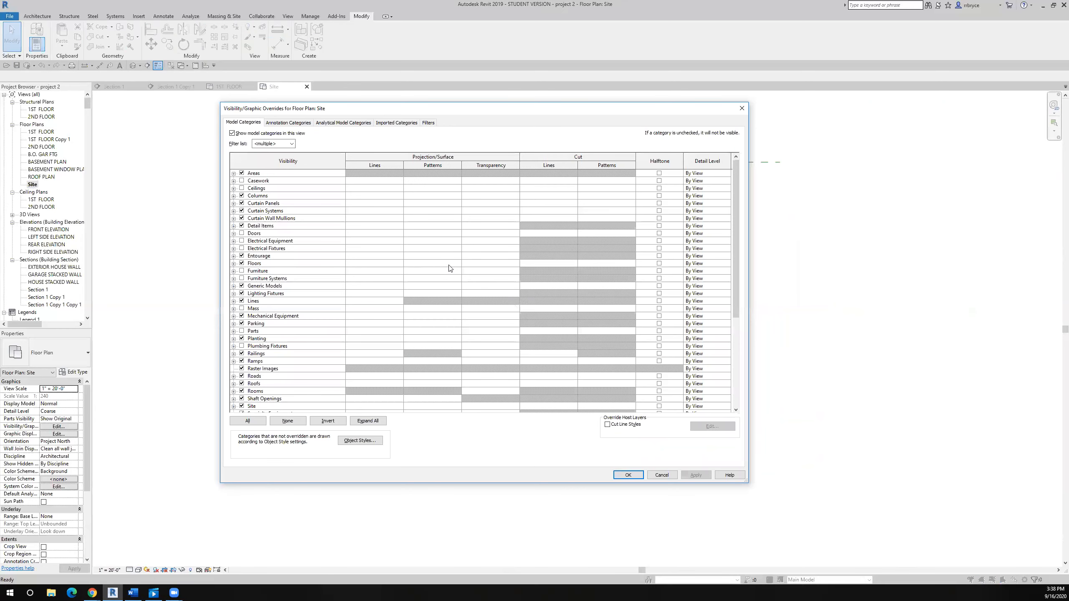
{"action": "key", "text": "Escape"}
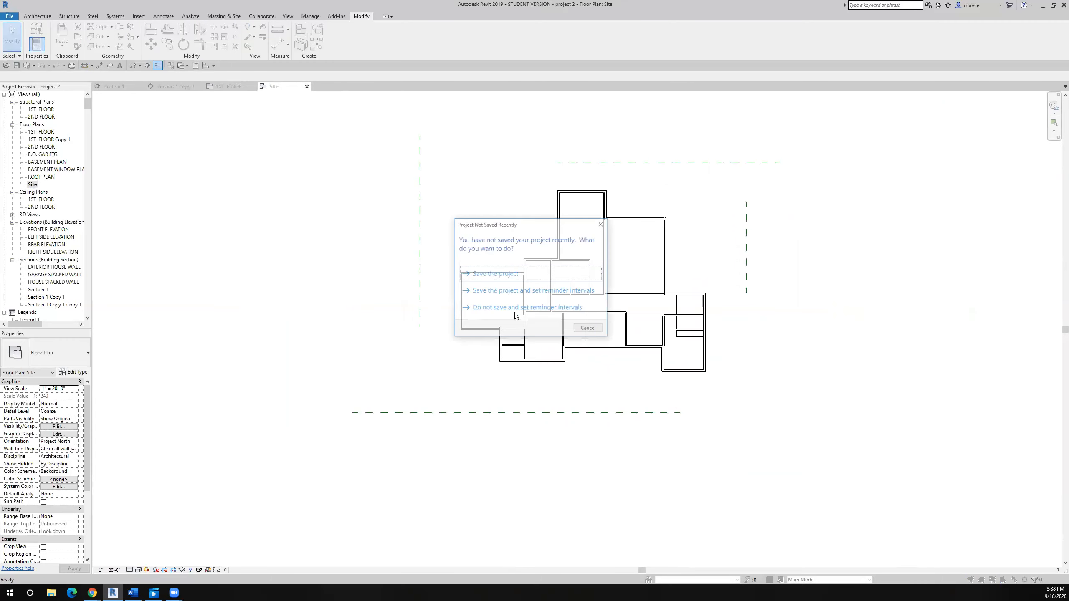
- Save the project and set the Site plan's view range to a 7' top offset and a 4' 6" cut plane offset
{"action": "left_click", "coordinate": [534, 276]}
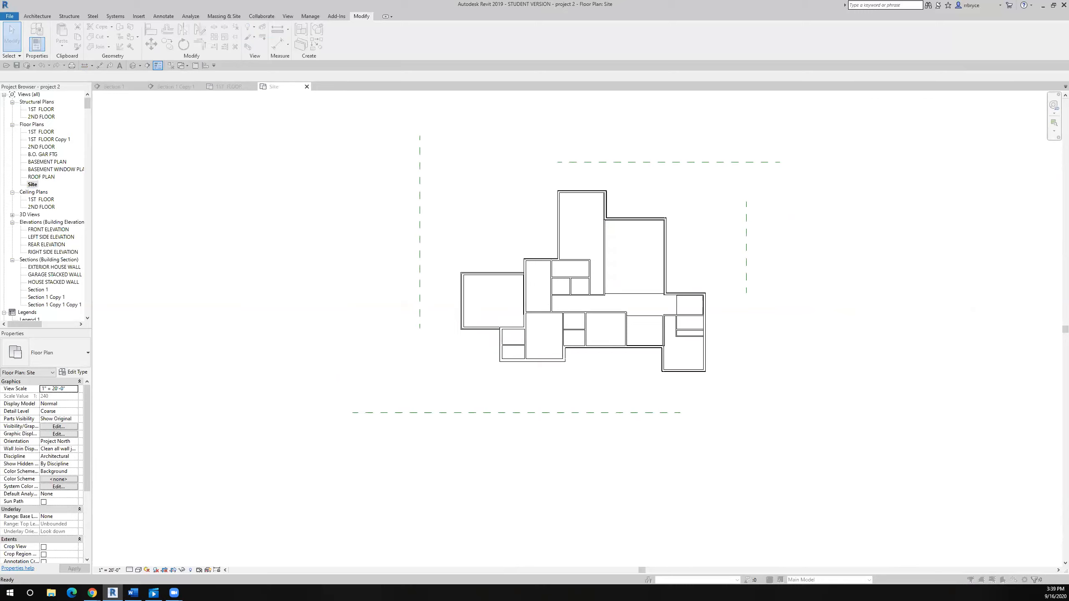
{"action": "key", "text": "v"}
{"action": "key", "text": "r"}
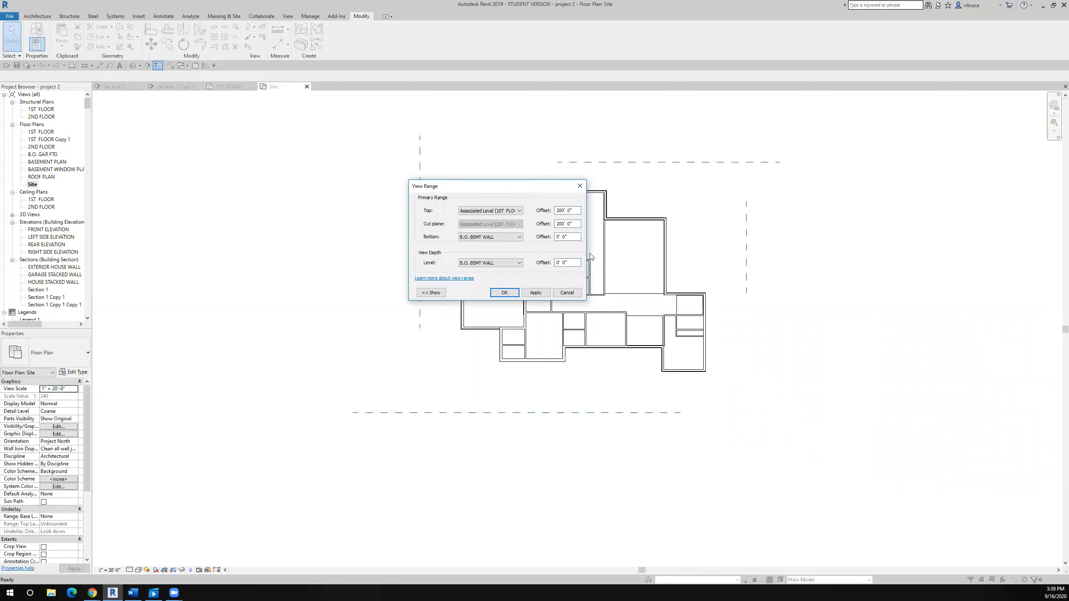
{"action": "double_click", "coordinate": [577, 224]}
{"action": "type", "text": "4' 6"}
{"action": "key", "text": "shift+Tab"}
{"action": "type", "text": "7"}
{"action": "left_click", "coordinate": [506, 293]}
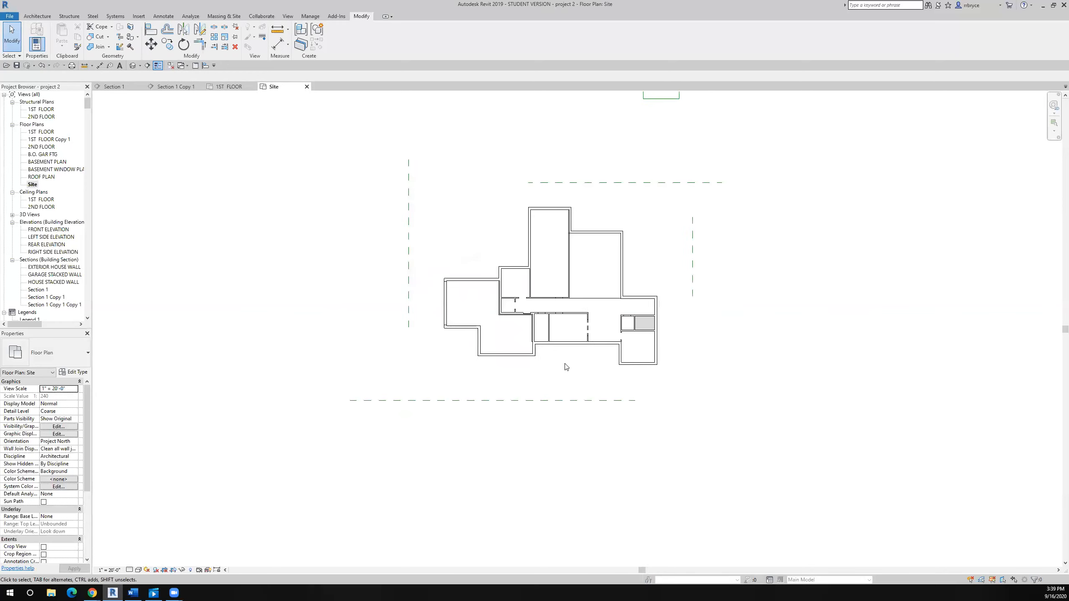
{"action": "scroll", "coordinate": [566, 366], "scroll_direction": "down", "scroll_amount": 2}
{"action": "scroll", "coordinate": [566, 366], "scroll_direction": "up", "scroll_amount": 2}
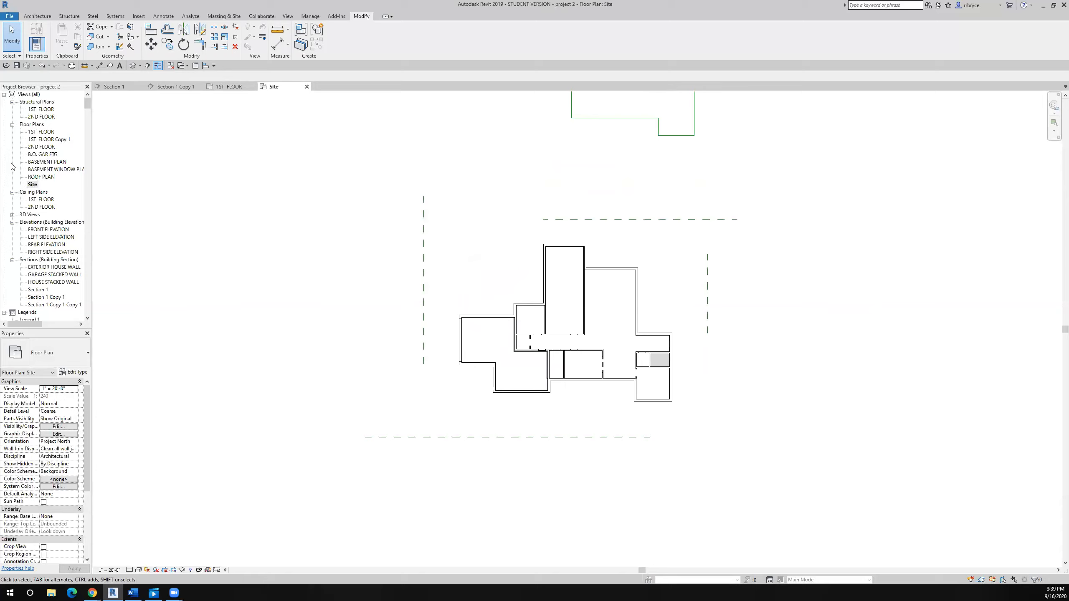
- Start a toposurface and place points at 0' 0" elevation on the exterior wall corners from the garage to the north wing's northwest corner
{"action": "left_click", "coordinate": [229, 17]}
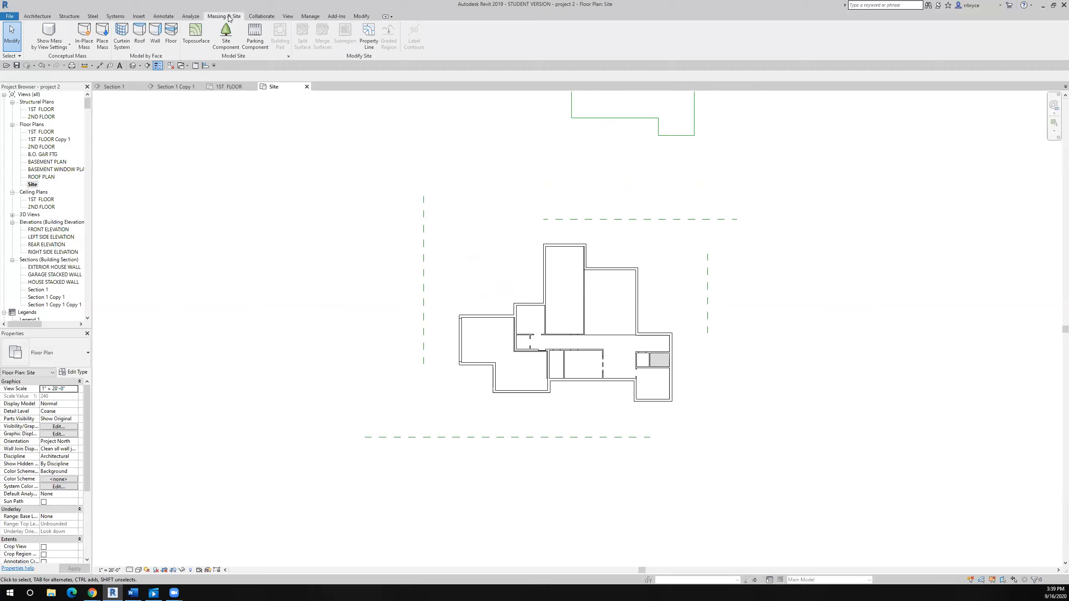
{"action": "left_click", "coordinate": [194, 36]}
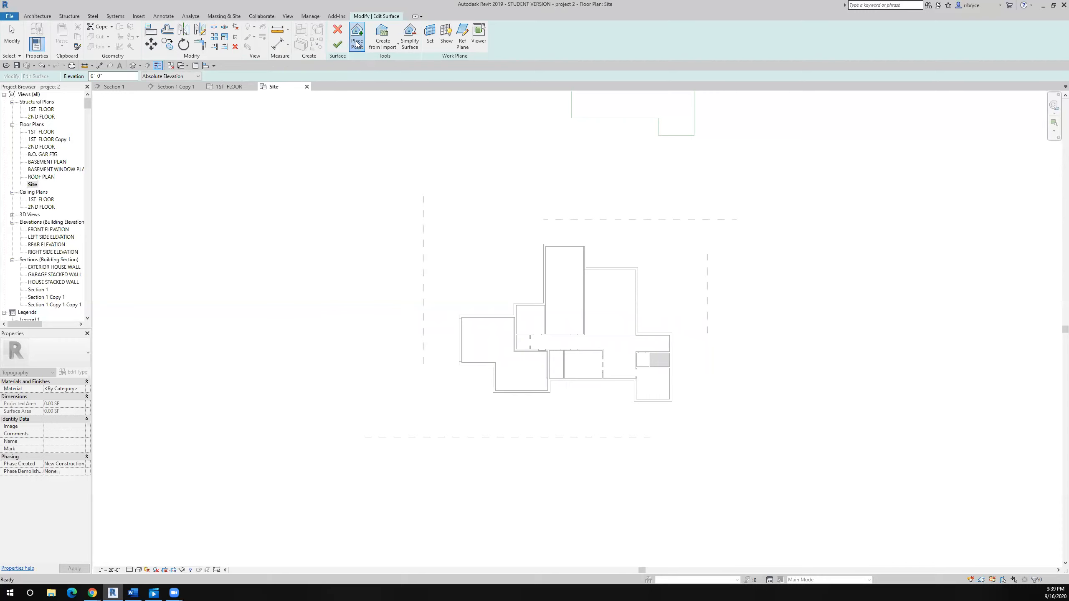
{"action": "scroll", "coordinate": [453, 305], "scroll_direction": "up", "scroll_amount": 5}
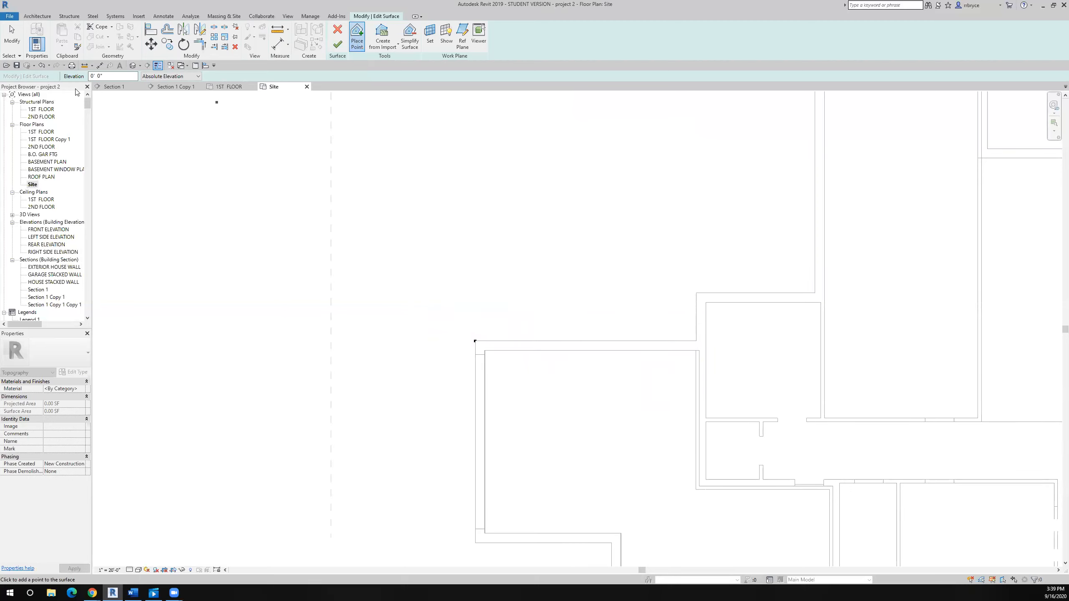
{"action": "left_click", "coordinate": [696, 341]}
{"action": "left_click", "coordinate": [696, 294]}
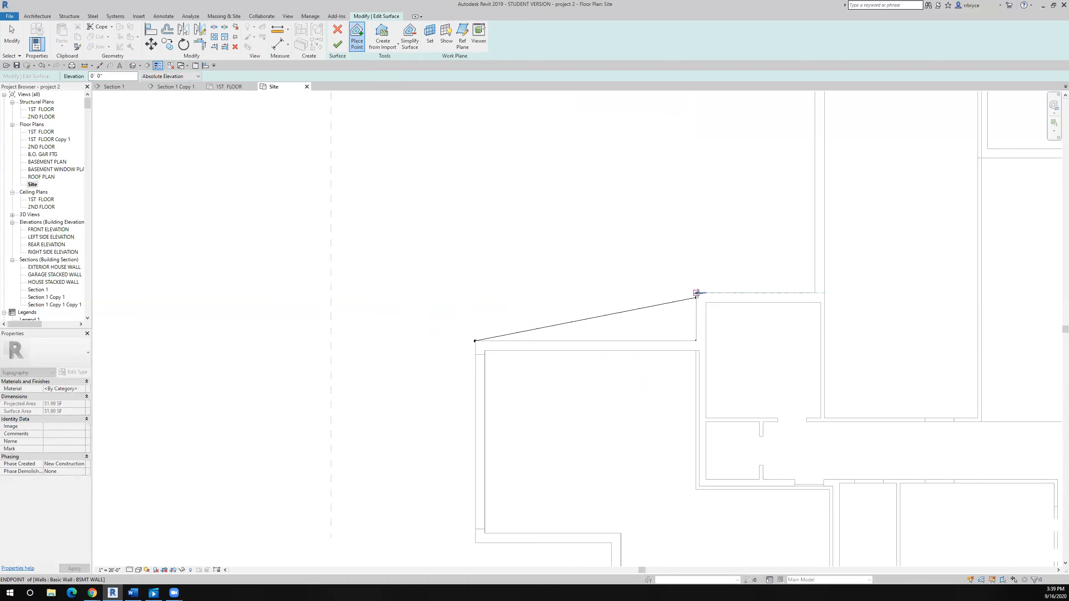
{"action": "left_click", "coordinate": [816, 292]}
{"action": "scroll", "coordinate": [817, 291], "scroll_direction": "down", "scroll_amount": 3}
{"action": "scroll", "coordinate": [817, 187], "scroll_direction": "up", "scroll_amount": 2}
{"action": "left_click", "coordinate": [818, 188]}
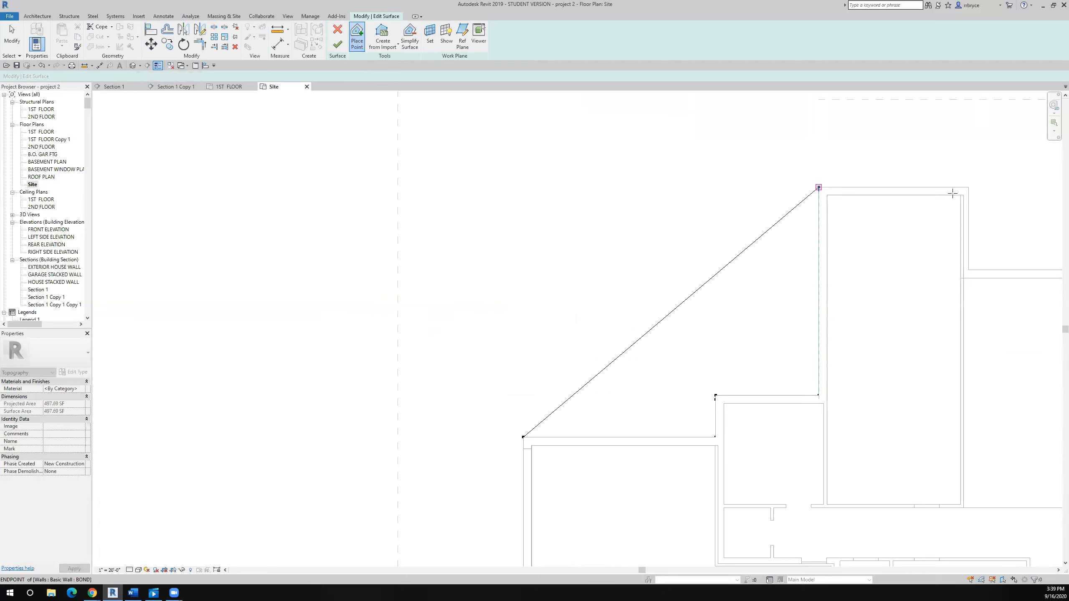
- Place surface points at 0' 0" elevation on the exterior corners from the north wing's northeast corner to the house's southeast corner
{"action": "left_click", "coordinate": [968, 187]}
{"action": "left_click", "coordinate": [969, 269]}
{"action": "left_click", "coordinate": [897, 289]}
{"action": "scroll", "coordinate": [884, 278], "scroll_direction": "down", "scroll_amount": 2}
{"action": "scroll", "coordinate": [889, 208], "scroll_direction": "up", "scroll_amount": 1}
{"action": "left_click", "coordinate": [895, 209]}
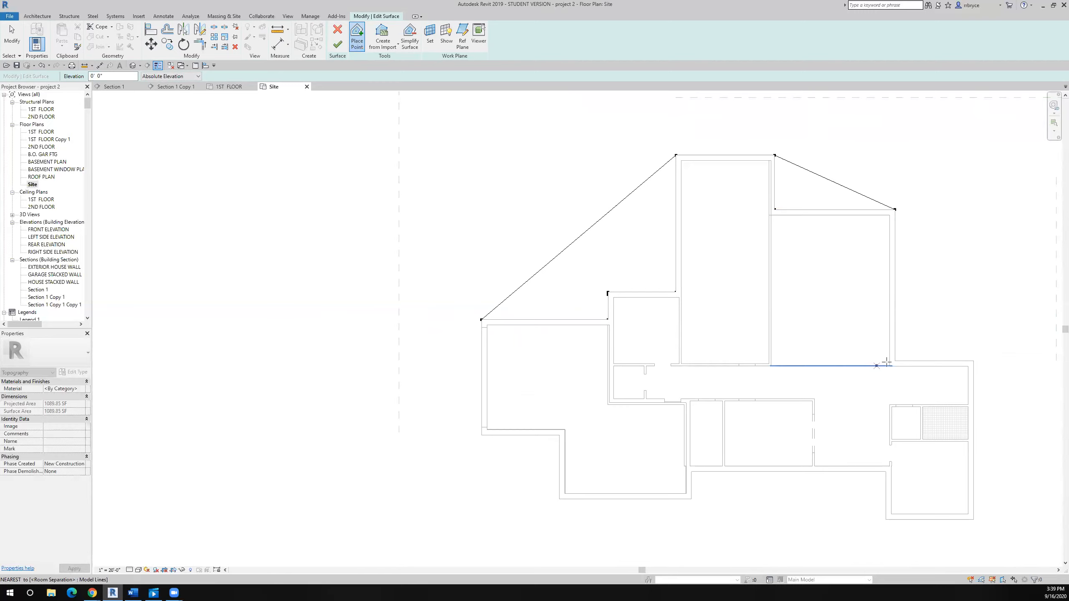
{"action": "left_click", "coordinate": [895, 360]}
{"action": "left_click", "coordinate": [974, 361]}
{"action": "left_click", "coordinate": [973, 519]}
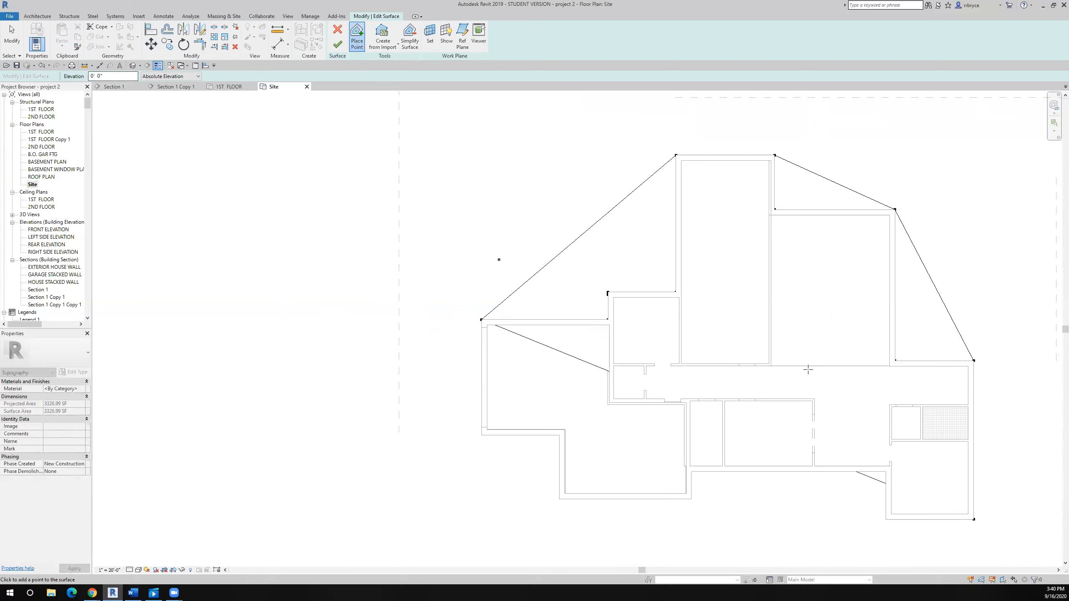
- Place surface points at 0' 0" elevation on the remaining south-side exterior corners, ending at the garage's southwest corner
{"action": "left_click", "coordinate": [886, 519]}
{"action": "left_click", "coordinate": [887, 472]}
{"action": "left_click", "coordinate": [692, 472]}
{"action": "left_click", "coordinate": [691, 499]}
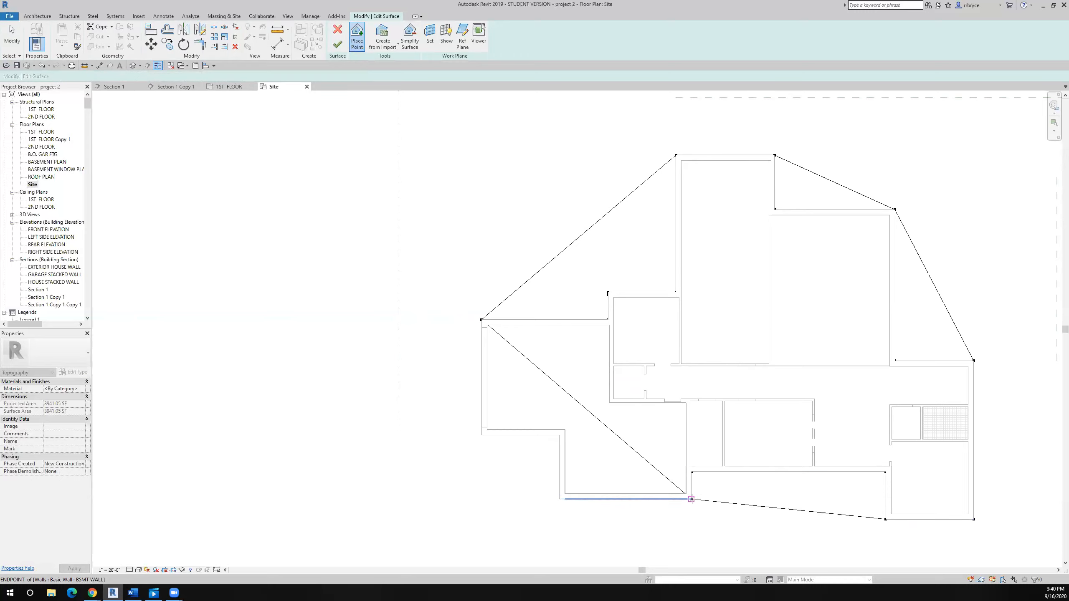
{"action": "left_click", "coordinate": [560, 500]}
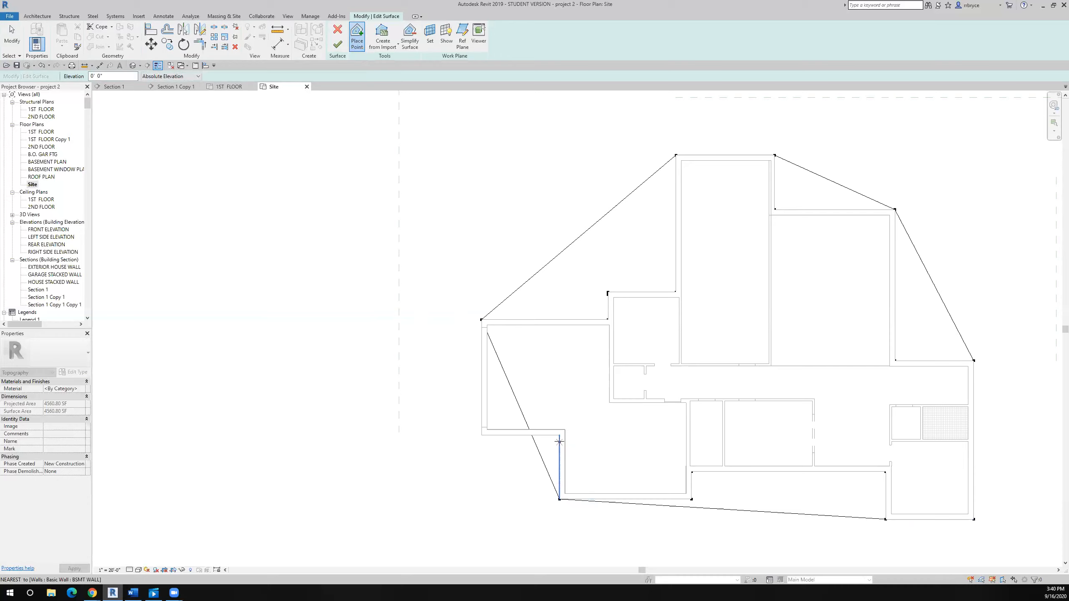
{"action": "left_click", "coordinate": [481, 435]}
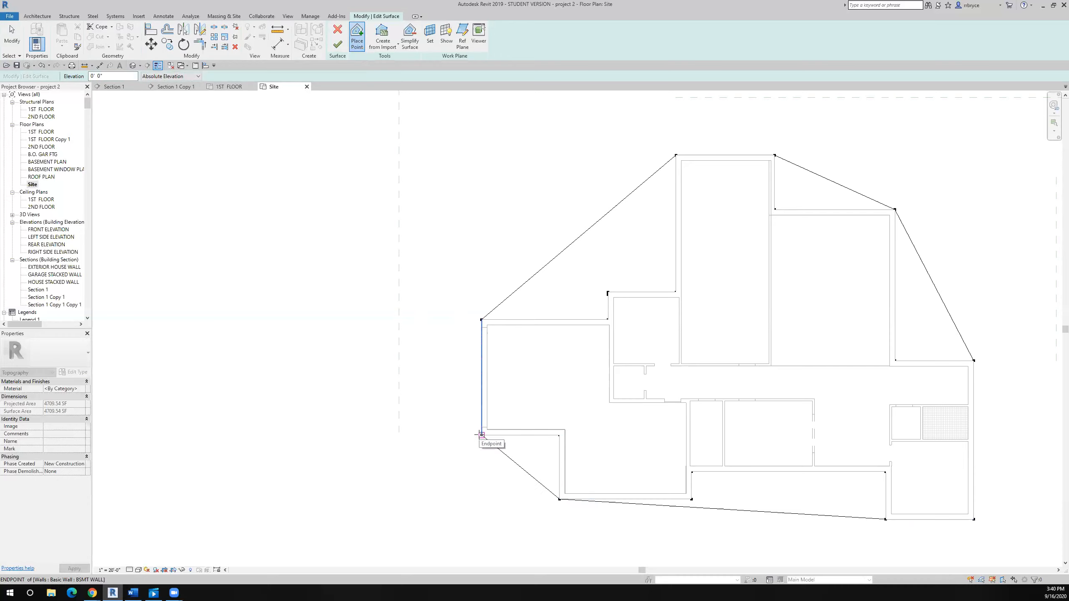
- Set the point elevation to -3' 0", place four outer boundary points around the house, and finish the toposurface
{"action": "scroll", "coordinate": [404, 355], "scroll_direction": "down", "scroll_amount": 5}
{"action": "scroll", "coordinate": [397, 285], "scroll_direction": "up", "scroll_amount": 2}
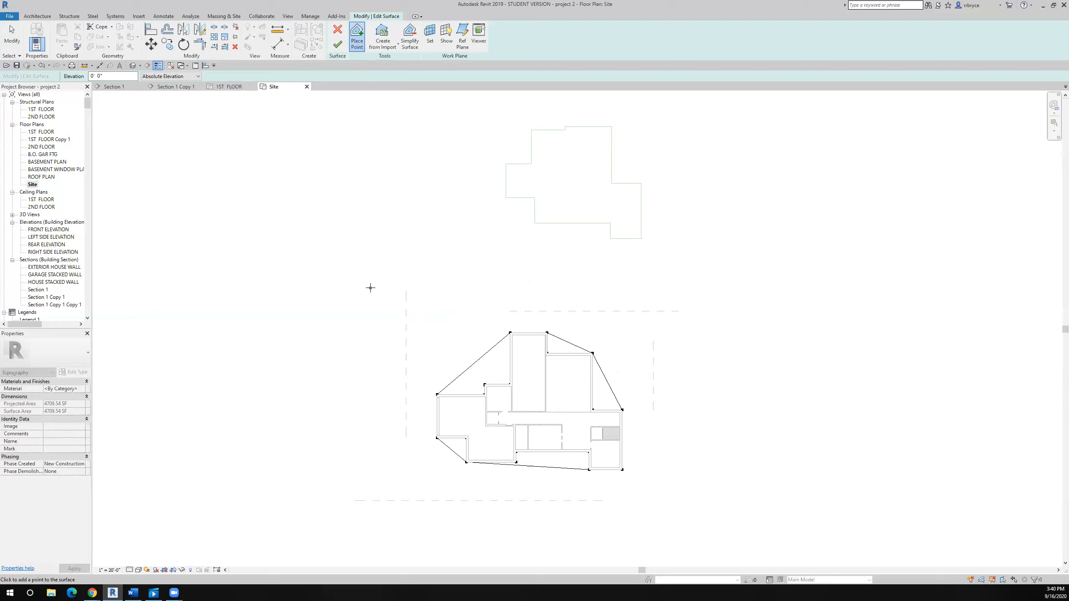
{"action": "left_click", "coordinate": [89, 76]}
{"action": "left_click_drag", "start_coordinate": [87, 73], "coordinate": [70, 70]}
{"action": "type", "text": "-3"}
{"action": "left_click", "coordinate": [433, 282]}
{"action": "left_click", "coordinate": [661, 281]}
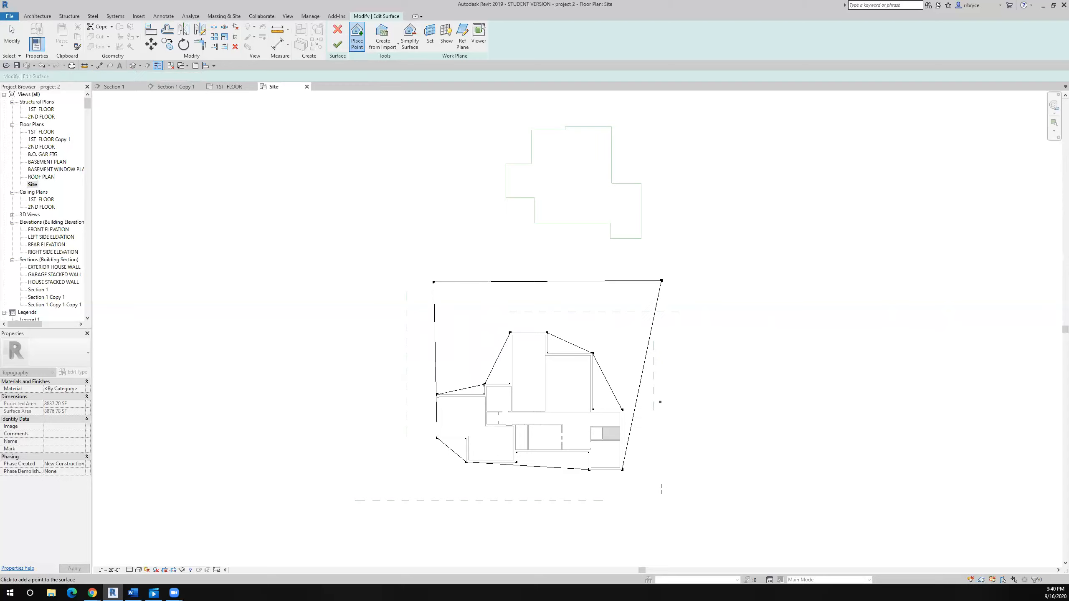
{"action": "left_click", "coordinate": [659, 513]}
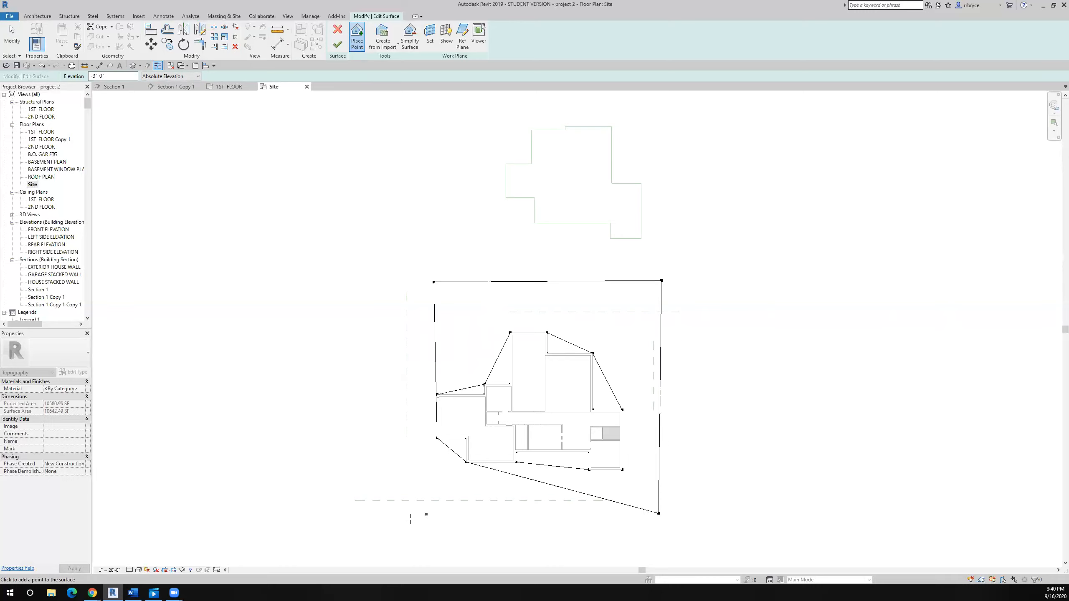
{"action": "left_click", "coordinate": [401, 518]}
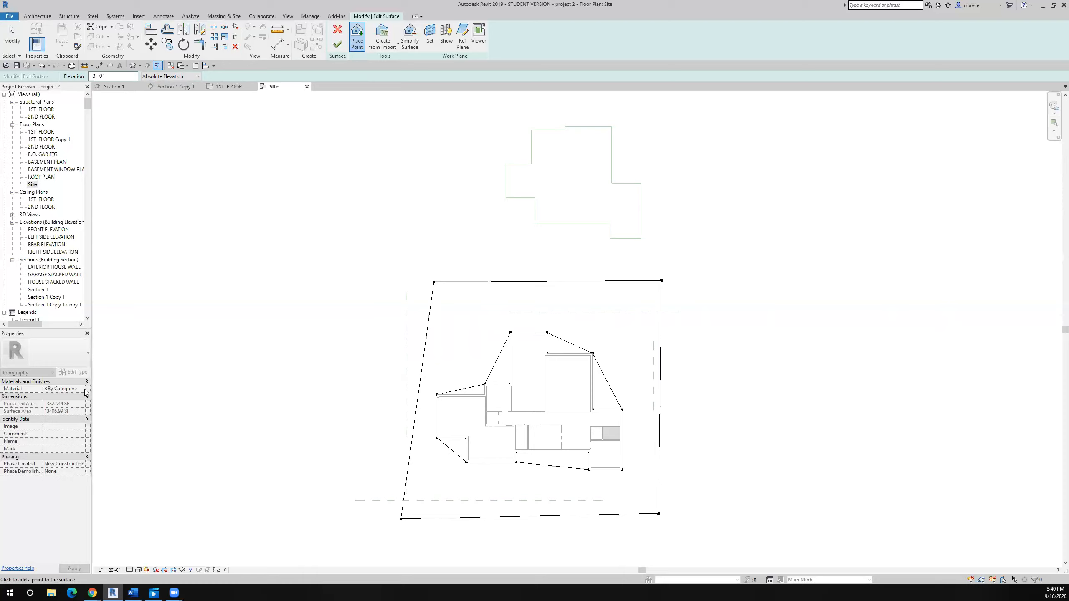
{"action": "left_click", "coordinate": [338, 45]}
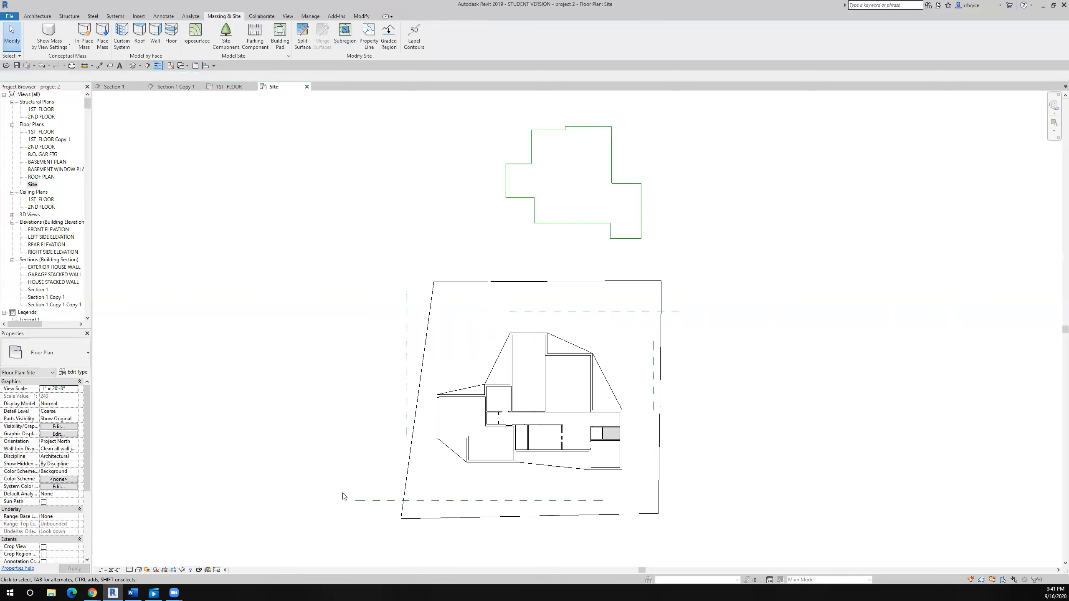
- Assign the project's grass material to the toposurface
{"action": "left_click", "coordinate": [424, 417]}
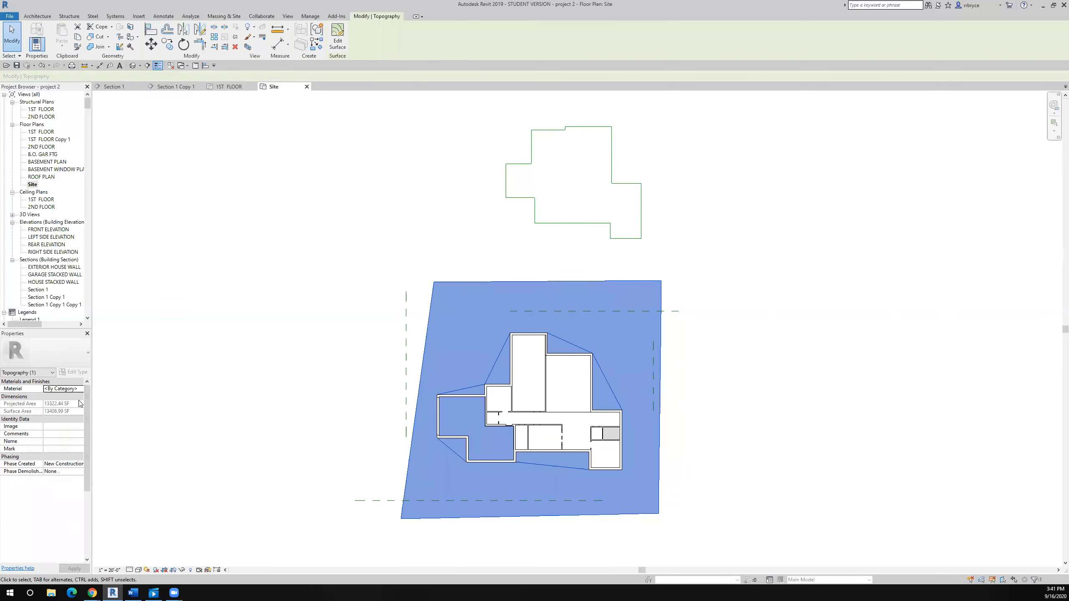
{"action": "left_click", "coordinate": [84, 389]}
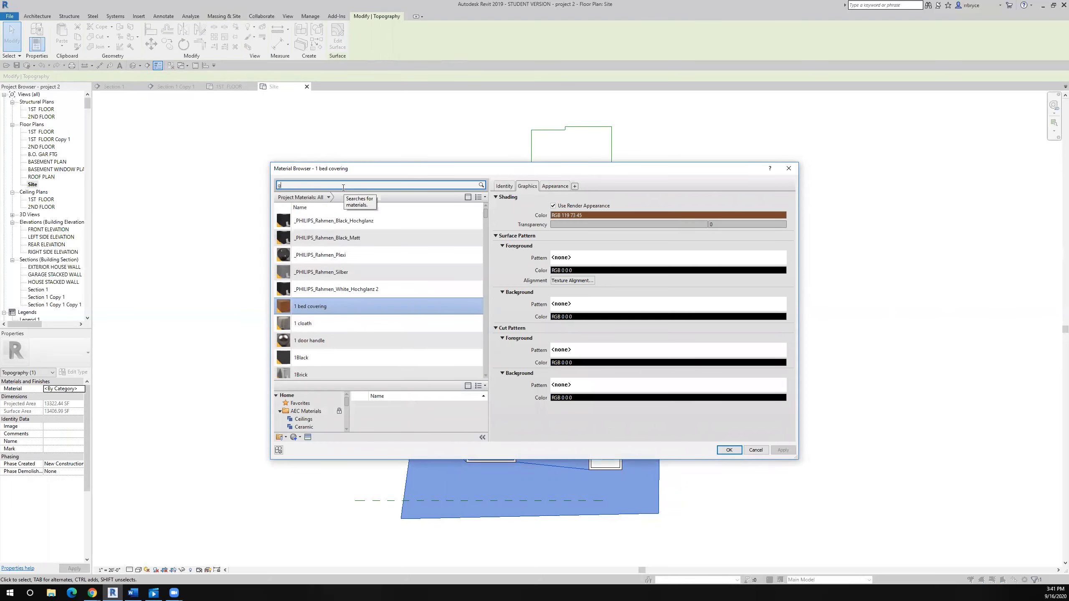
{"action": "type", "text": "rass"}
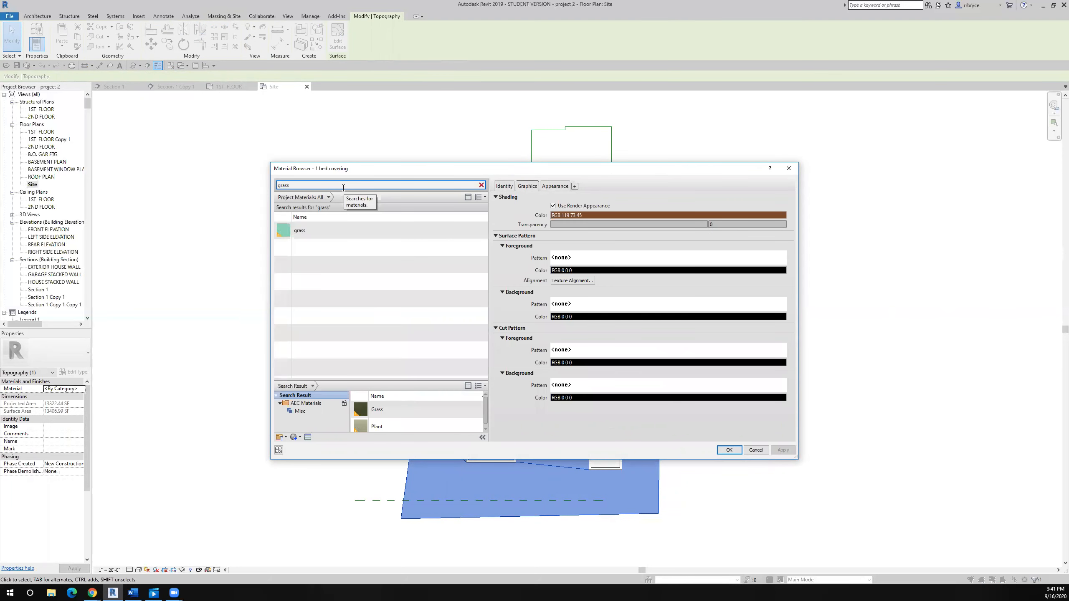
{"action": "left_click", "coordinate": [309, 234]}
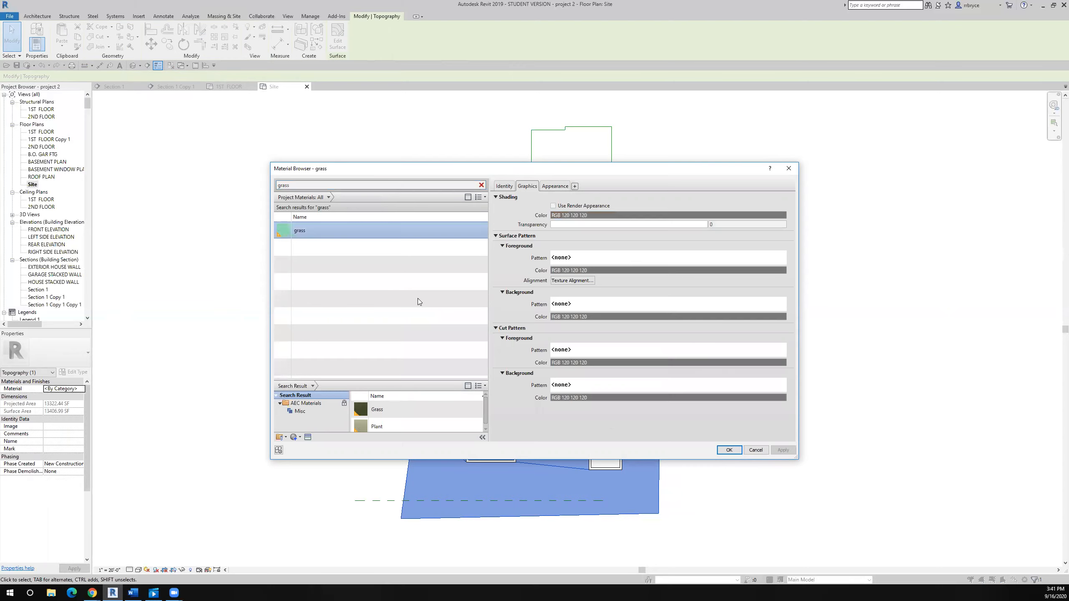
{"action": "left_click", "coordinate": [724, 450]}
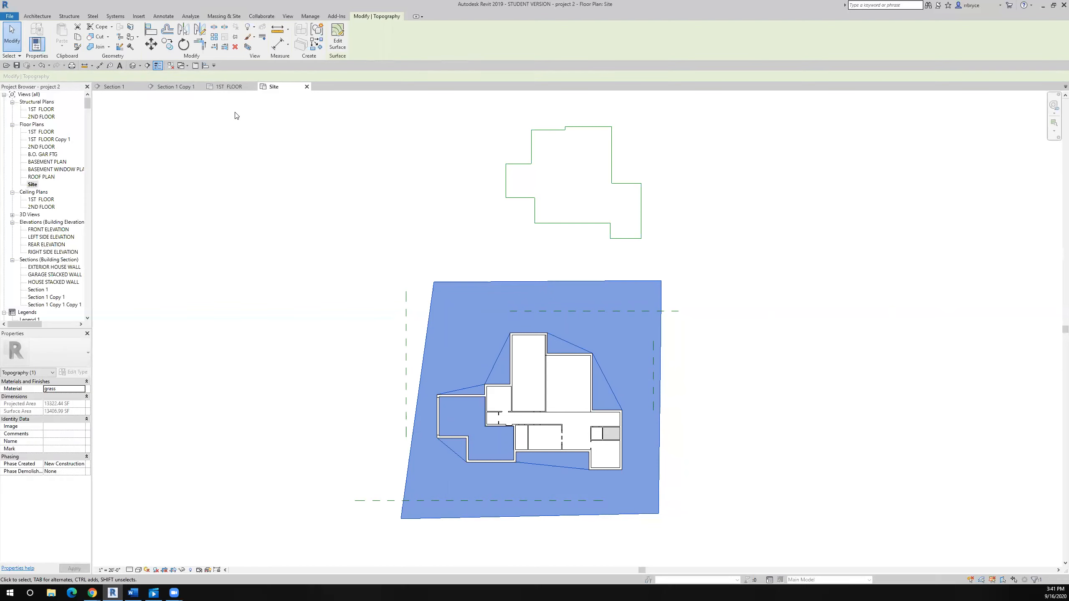
- Open the default 3D view and inspect the grass toposurface around the house from a lower front angle
{"action": "left_click", "coordinate": [133, 66]}
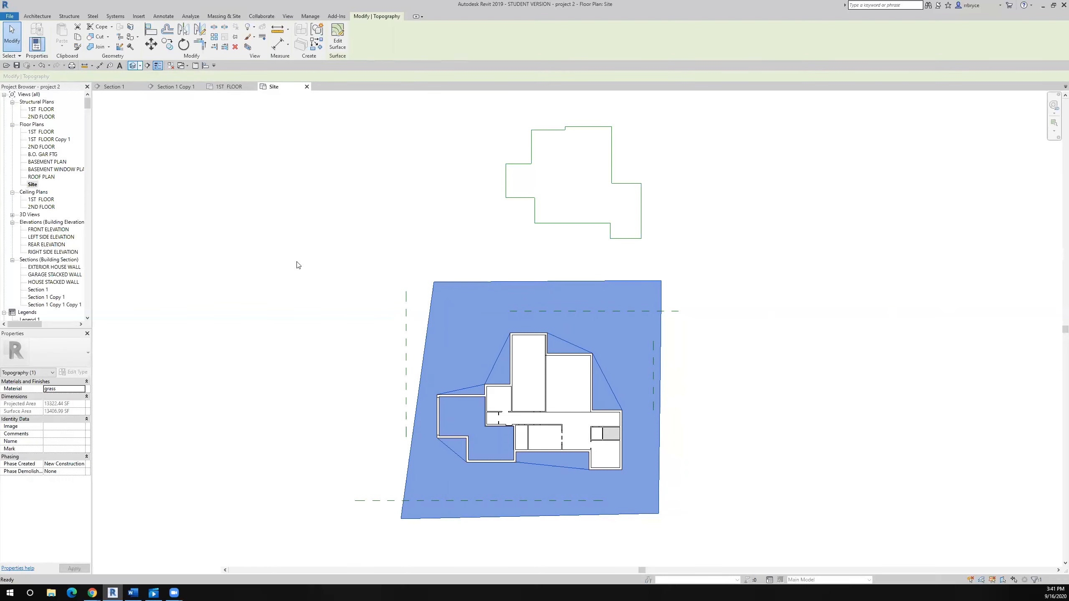
{"action": "key", "text": "Escape"}
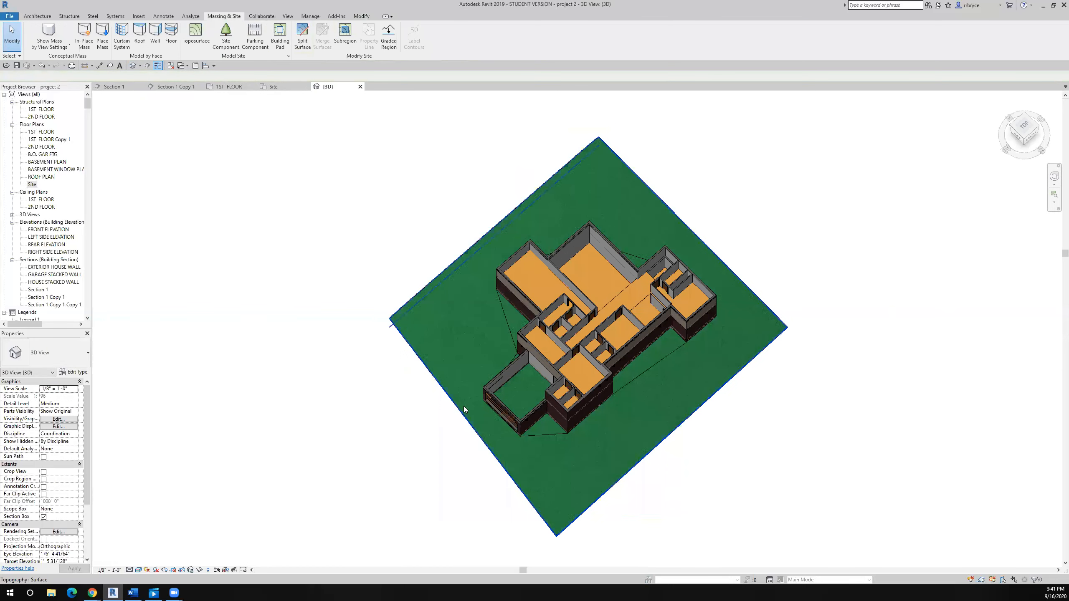
{"action": "middle_click_drag", "start_coordinate": [572, 468], "coordinate": [716, 430], "text": "shift"}
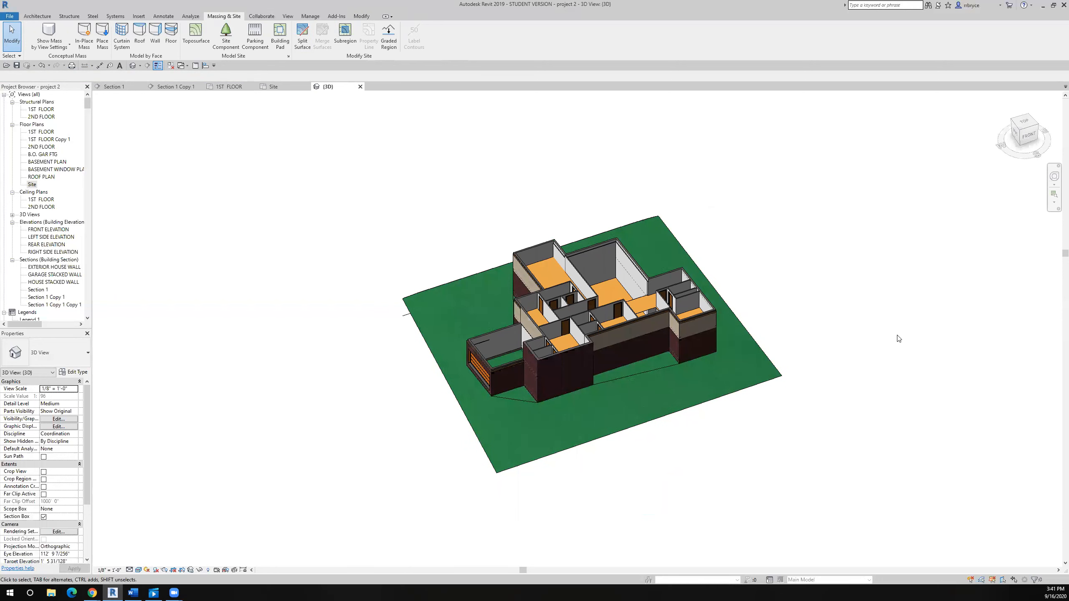